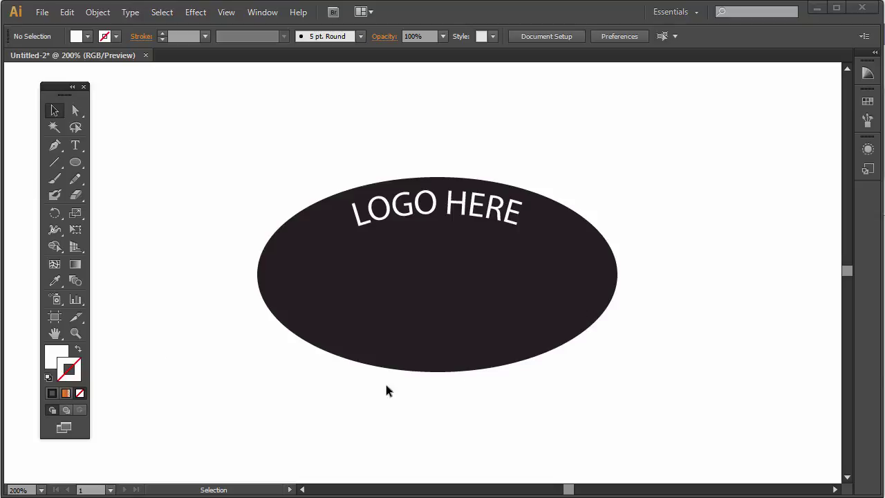
Step: Select the existing dark oval badge with its curved LOGO HERE text and delete it
left_click(191, 159)
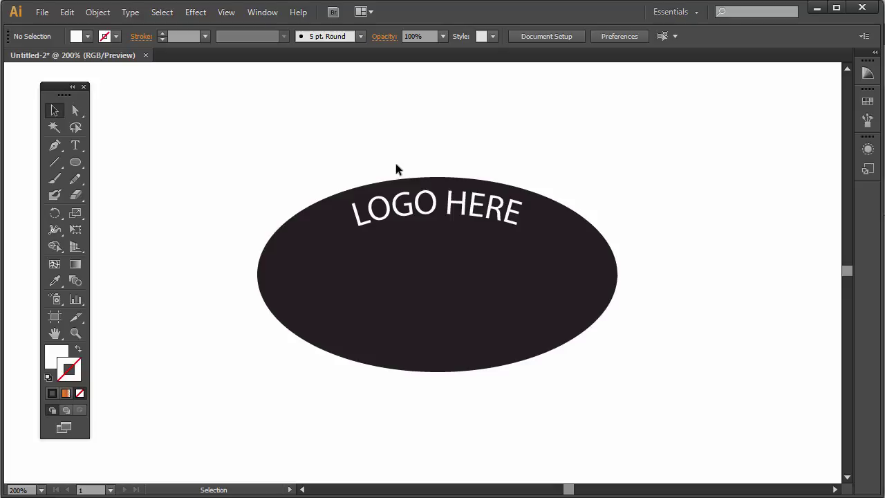
left_click_drag(314, 140, 590, 420)
key("Delete")
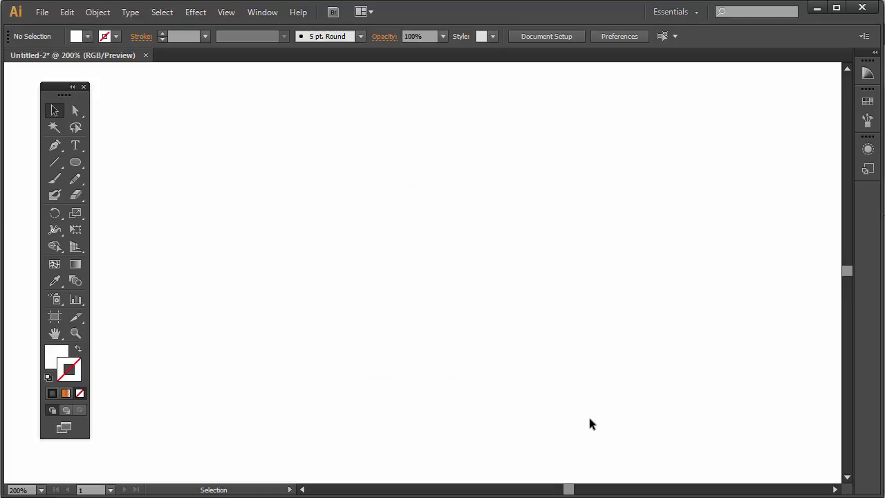
Step: Draw a wide ellipse across the page centre with default white fill and 1 pt black stroke
left_click(75, 162)
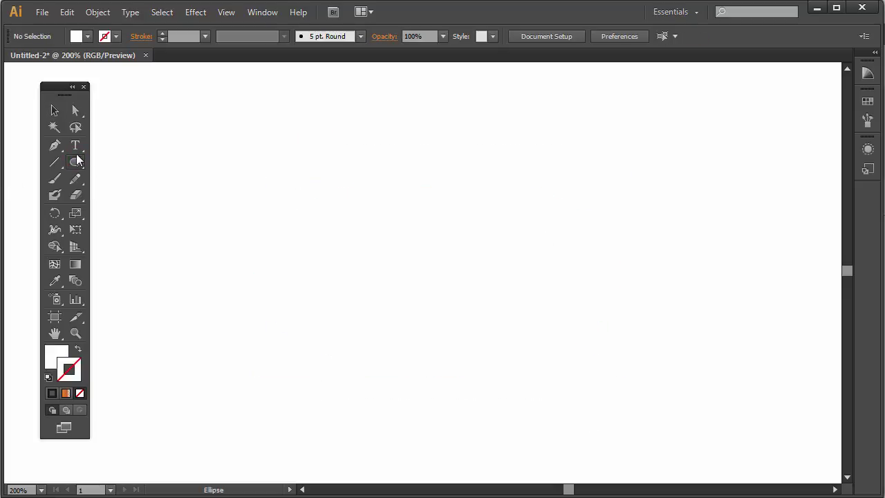
left_click(78, 160)
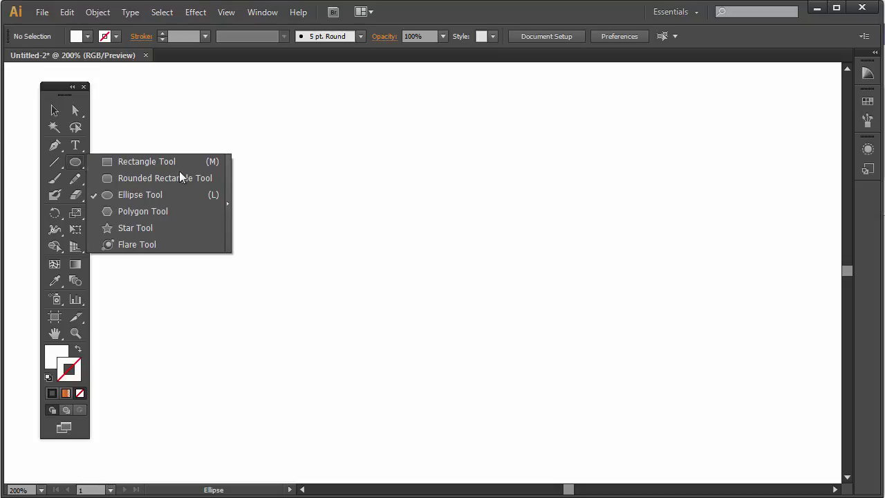
left_click(269, 181)
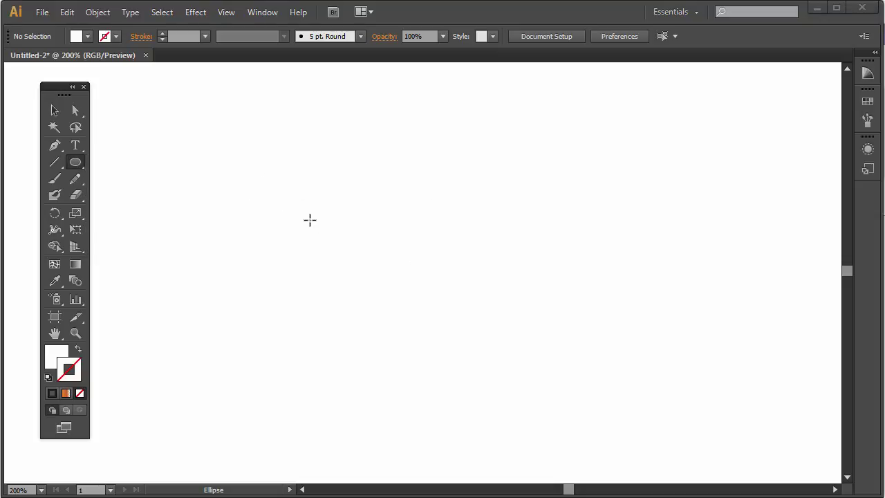
left_click(75, 162)
left_click_drag(236, 150, 607, 357)
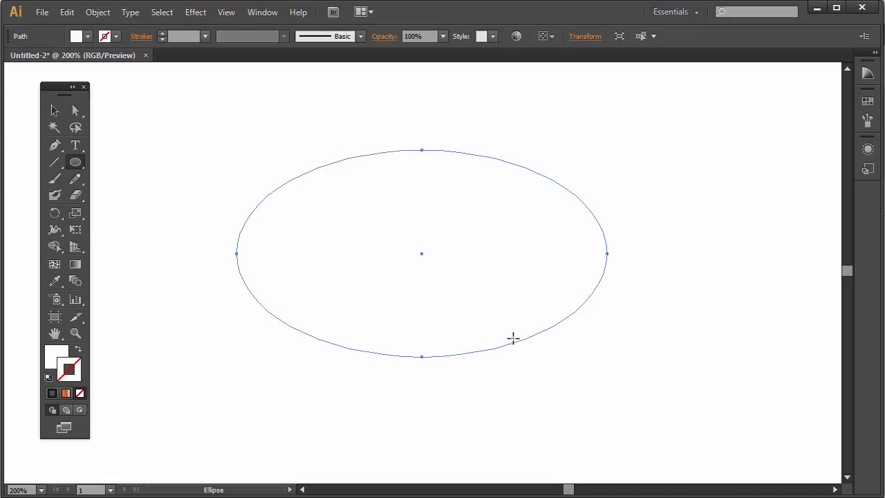
left_click(49, 380)
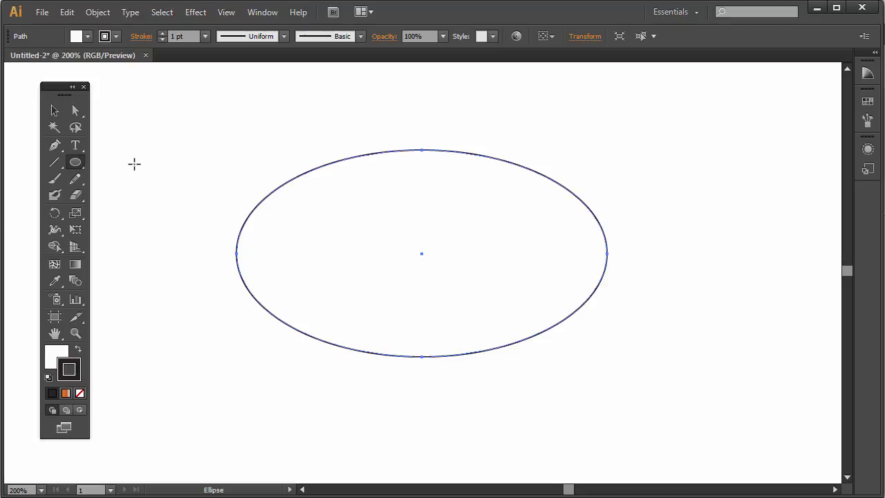
Step: Switch the view to Outline mode and select the whole ellipse
left_click(226, 13)
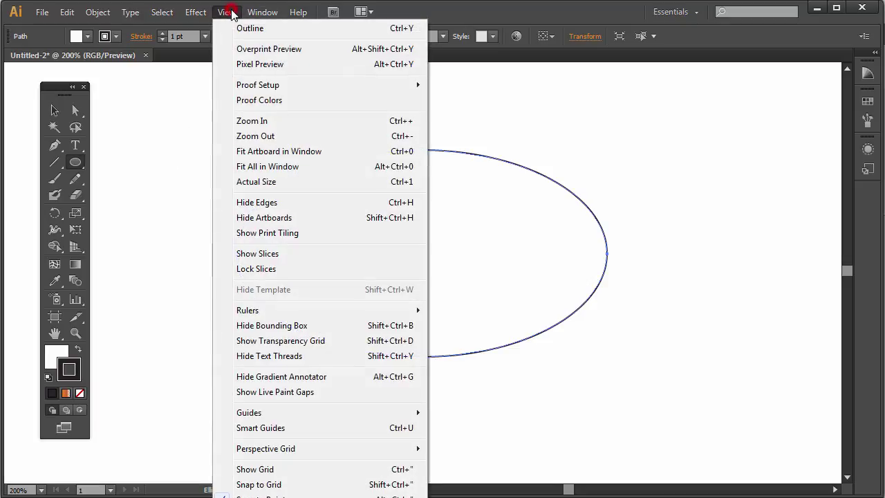
left_click(242, 26)
left_click(54, 110)
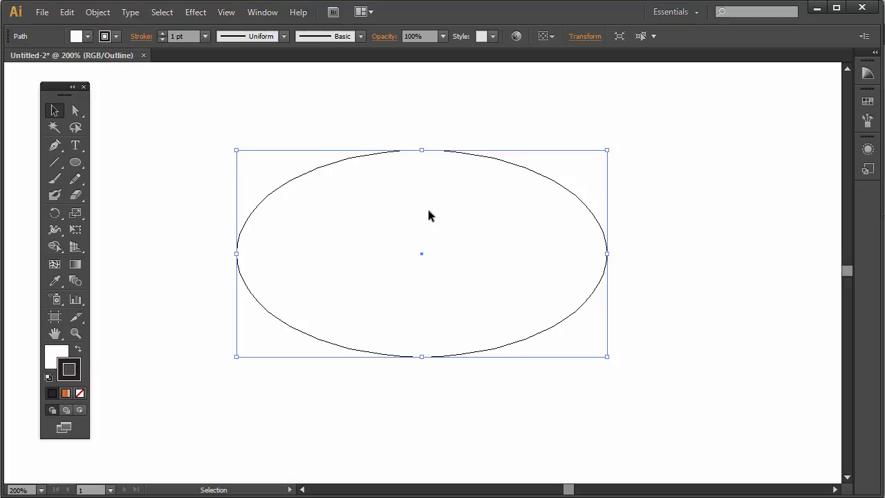
key("a")
key("v")
Step: Paste a copy of the ellipse in front, exactly on top of the original
left_click(95, 12)
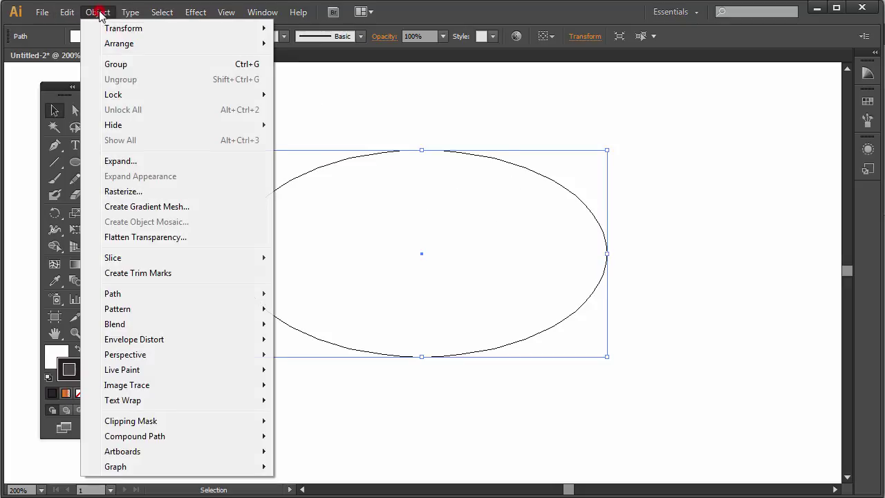
mouse_move(67, 11)
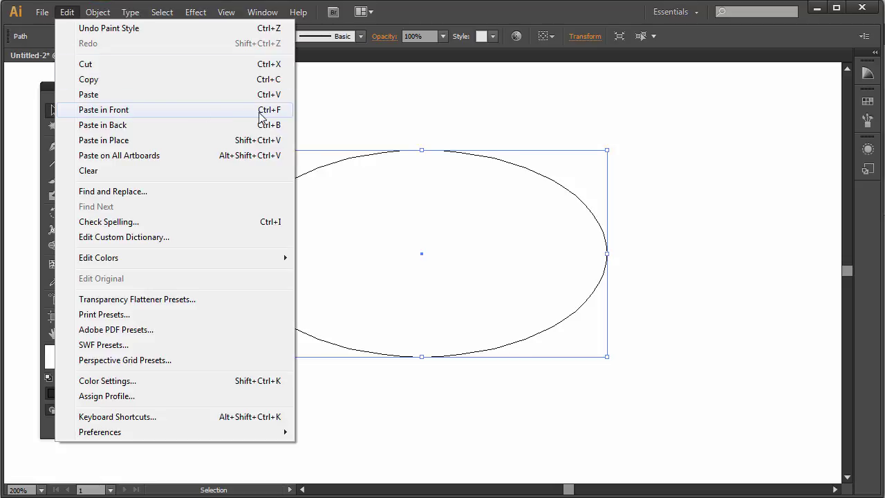
left_click(209, 116)
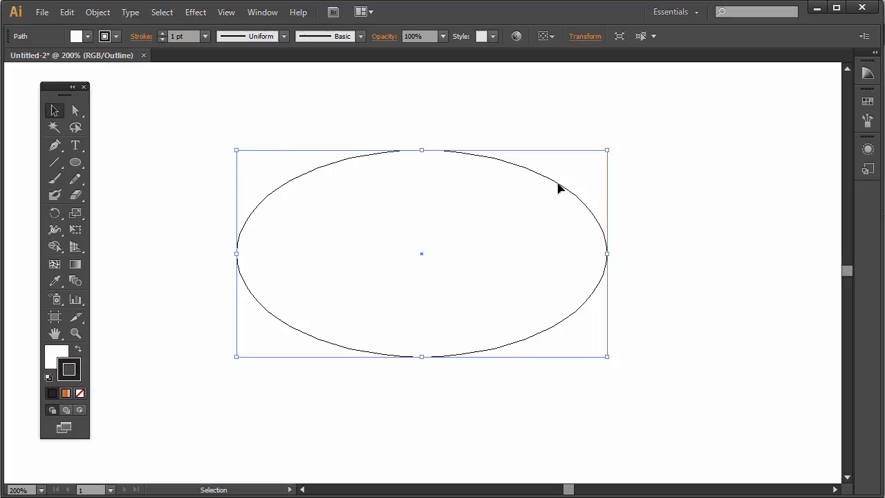
Step: Confirm the copy exists, then scale it down from its centre into a smaller inner ellipse
left_click_drag(561, 187, 586, 178)
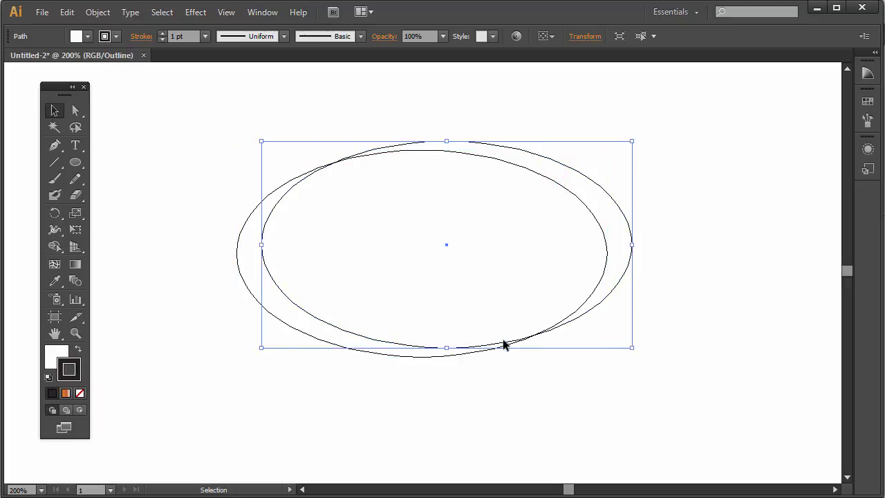
key("ctrl+z")
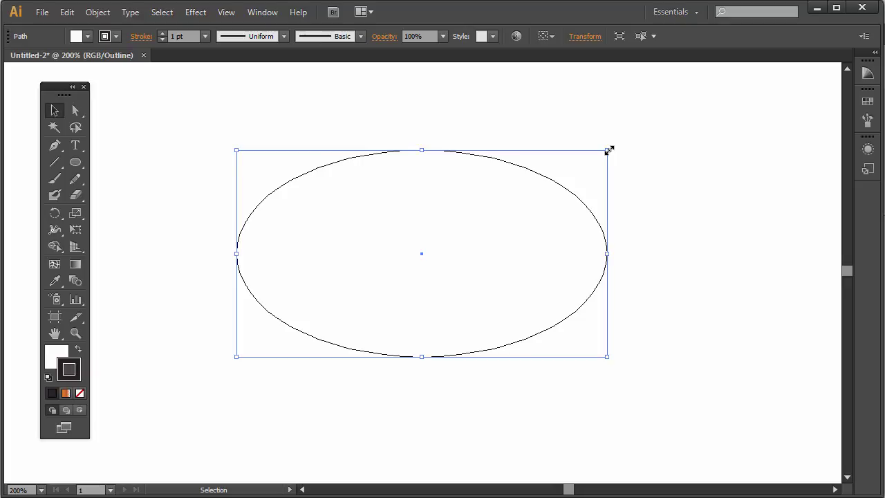
mouse_move(609, 150)
left_mouse_down()
mouse_move(577, 168)
mouse_move(567, 134)
mouse_move(578, 206)
mouse_move(591, 172)
mouse_move(635, 160)
mouse_move(595, 176)
left_mouse_up()
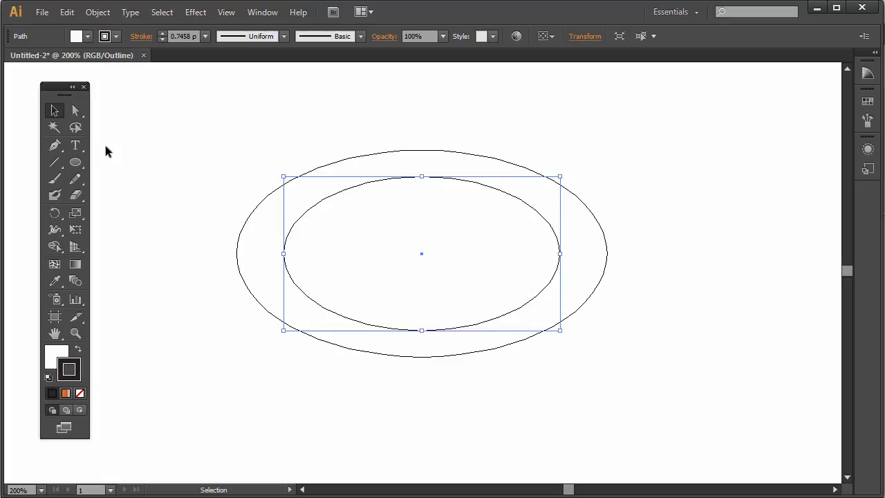
Step: Type 'LOGO HERE' along the bottom of the inner ellipse using Type on a Path
left_click(77, 146)
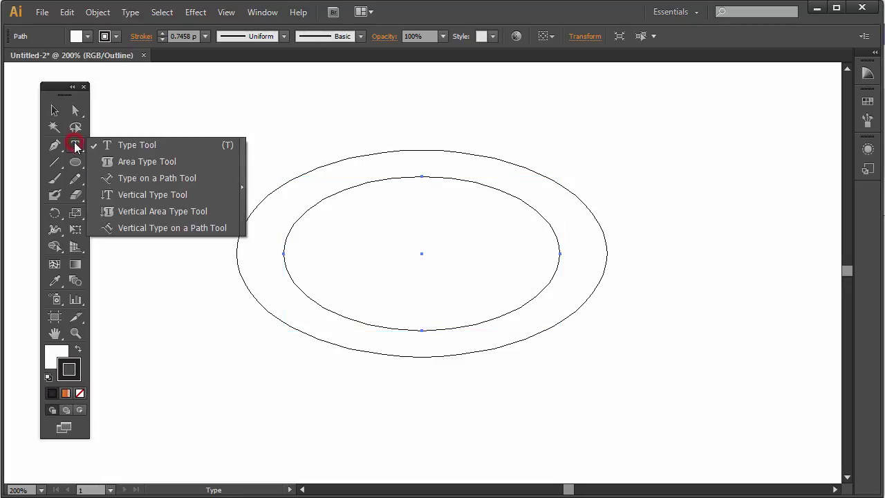
left_click(157, 178)
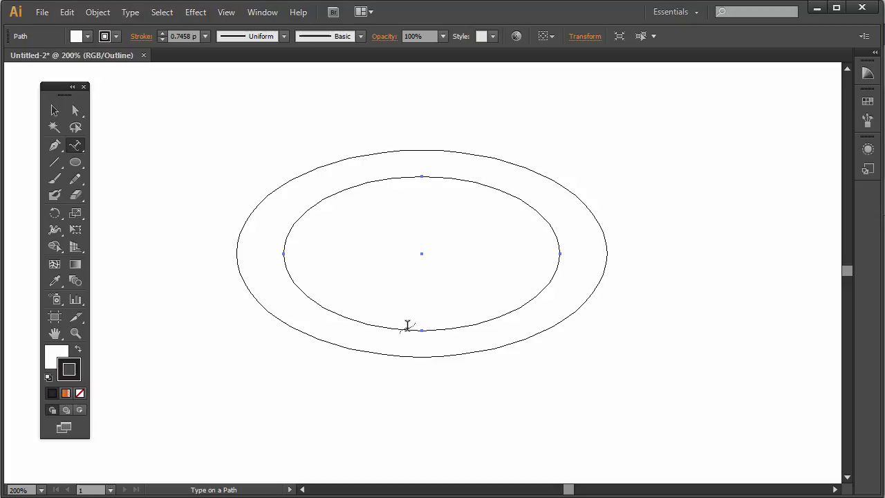
left_click(408, 326)
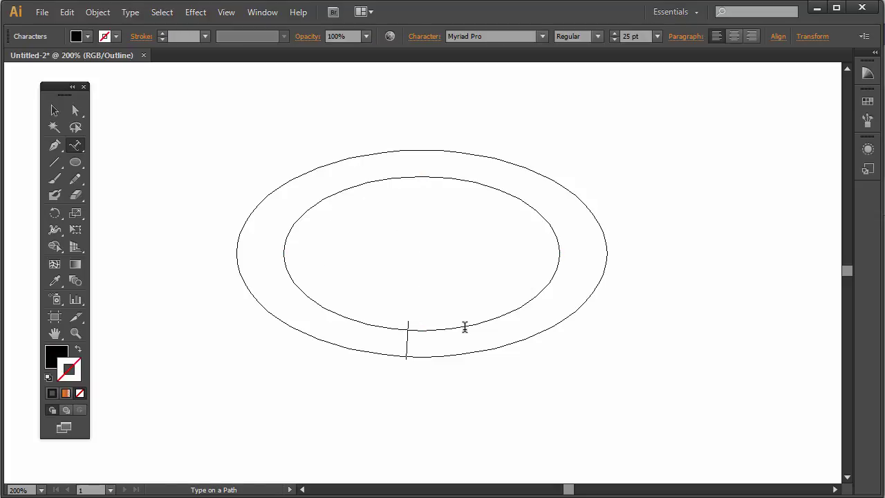
type("LOGO HERE")
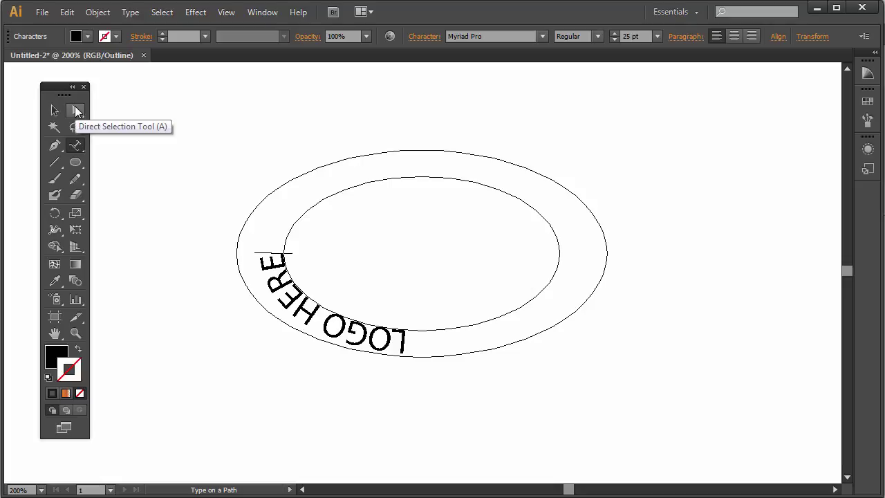
Step: Drag the path-type brackets until the full LOGO HERE phrase is centred along the ellipse bottom
left_click(75, 111)
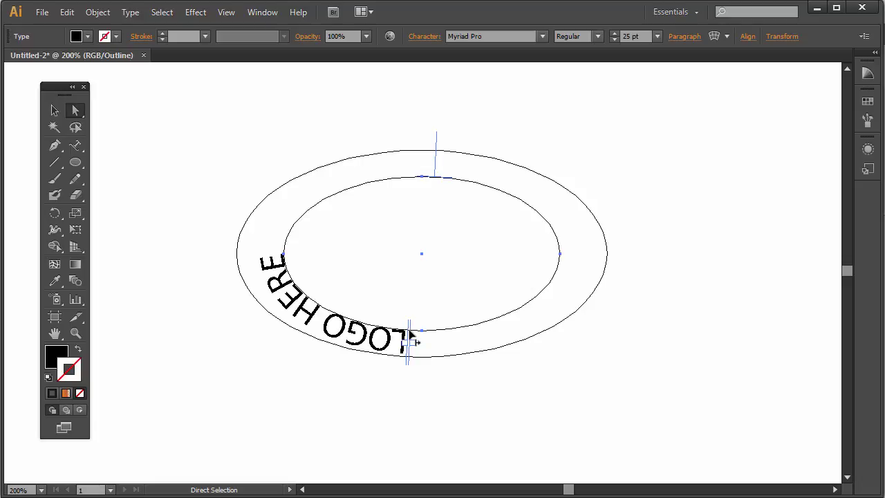
left_click_drag(410, 334, 520, 313)
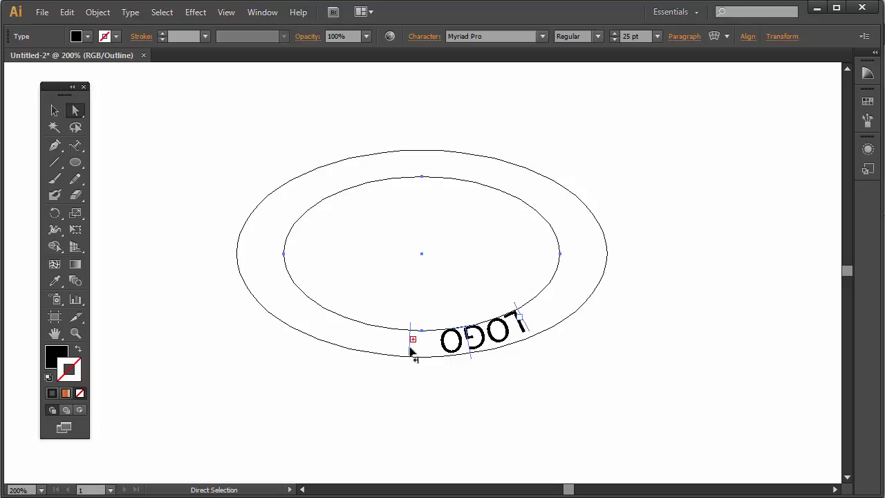
left_click_drag(411, 353, 334, 331)
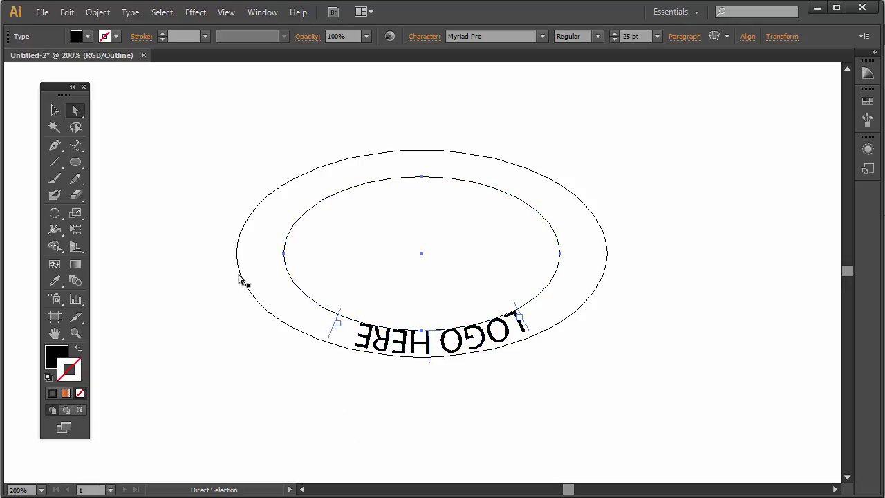
left_click_drag(525, 325, 469, 333)
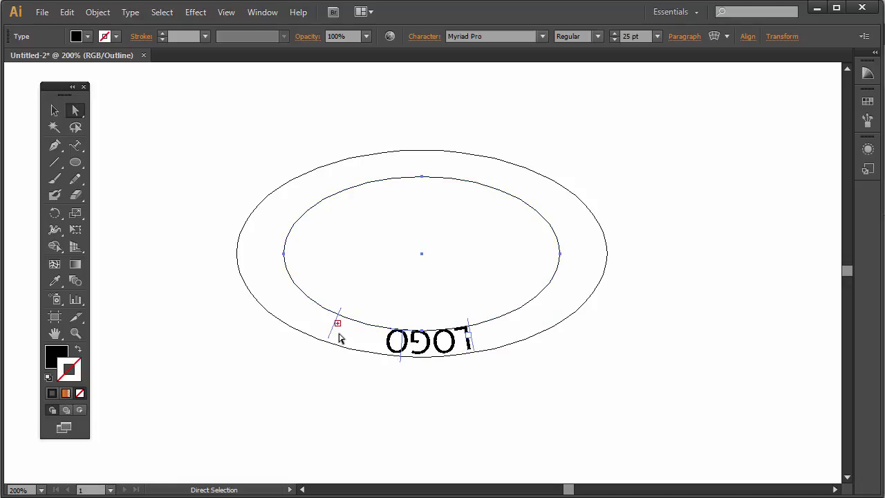
left_click_drag(332, 330, 285, 295)
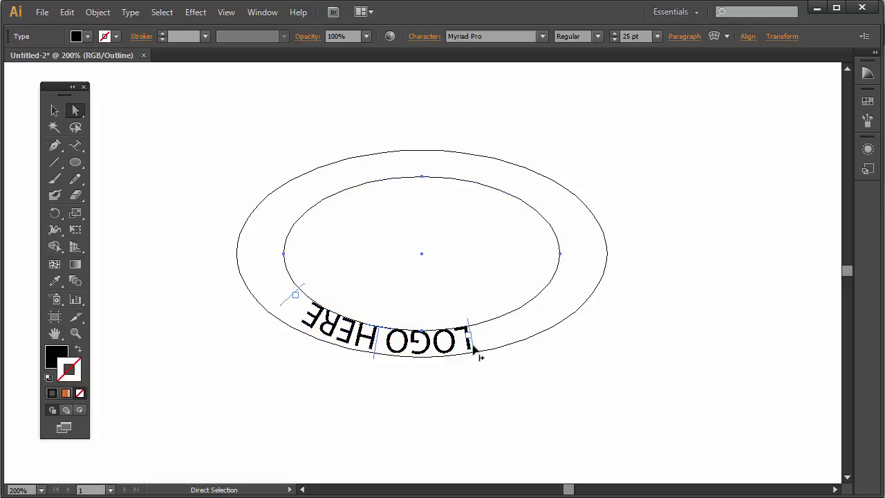
left_click_drag(478, 351, 460, 163)
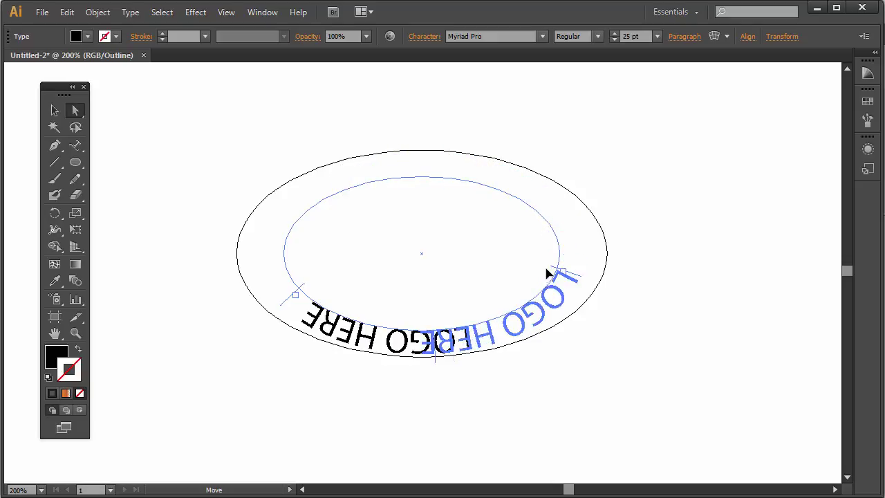
left_click_drag(547, 274, 509, 352)
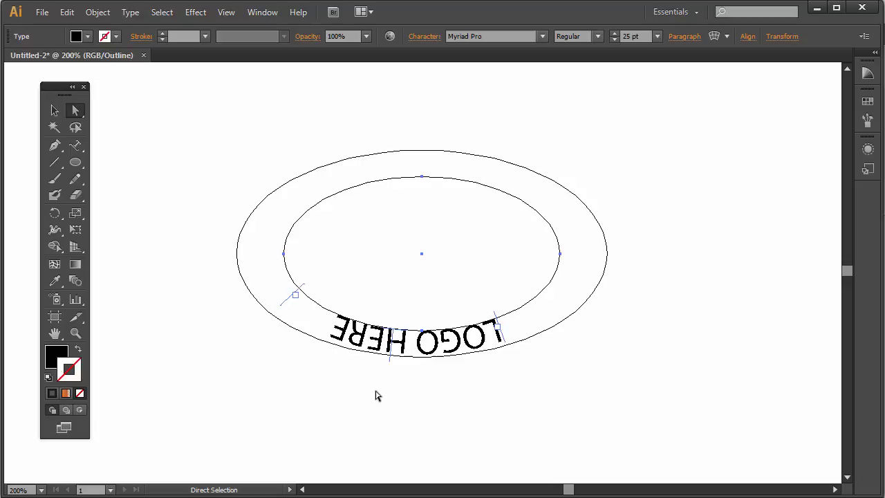
Step: Flip LOGO HERE upright, adjust its start and end brackets, and slide it toward the ellipse top
left_click_drag(60, 86, 102, 94)
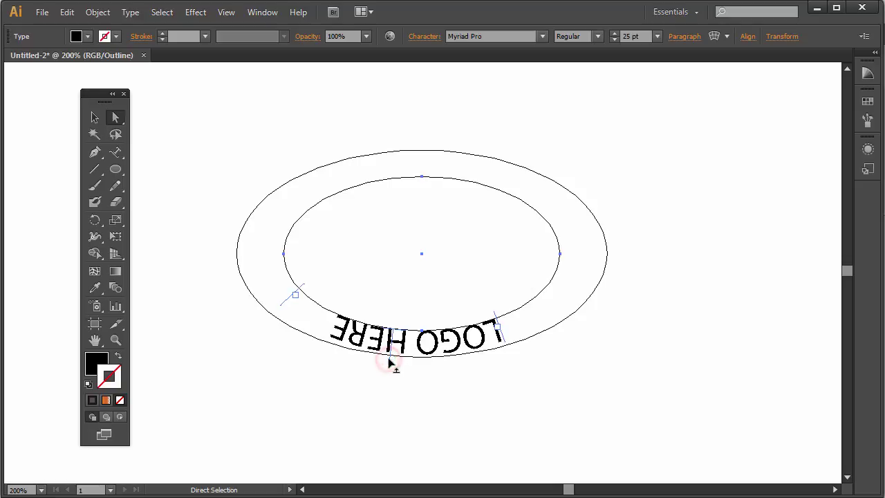
left_click_drag(389, 358, 429, 312)
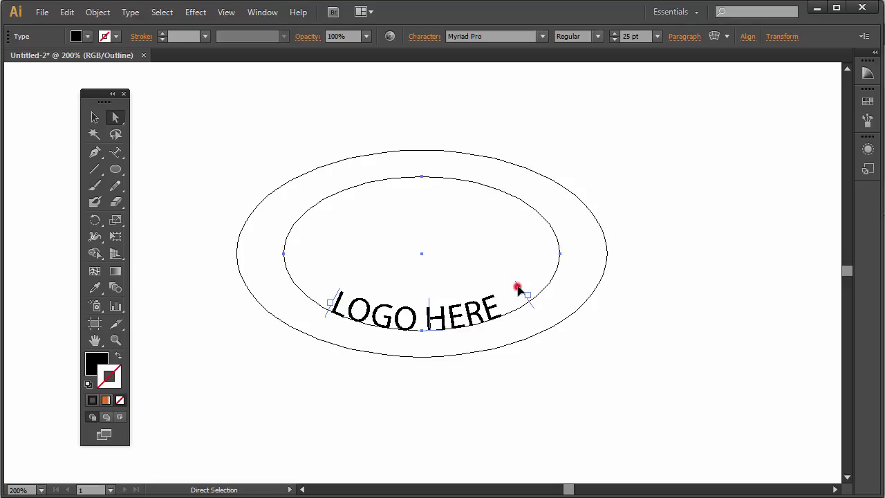
mouse_move(519, 289)
left_mouse_down()
mouse_move(539, 274)
mouse_move(530, 280)
left_mouse_up()
mouse_move(339, 311)
left_mouse_down()
mouse_move(353, 315)
mouse_move(316, 256)
mouse_move(339, 198)
mouse_move(292, 253)
mouse_move(335, 332)
mouse_move(324, 310)
left_mouse_up()
left_click(443, 316)
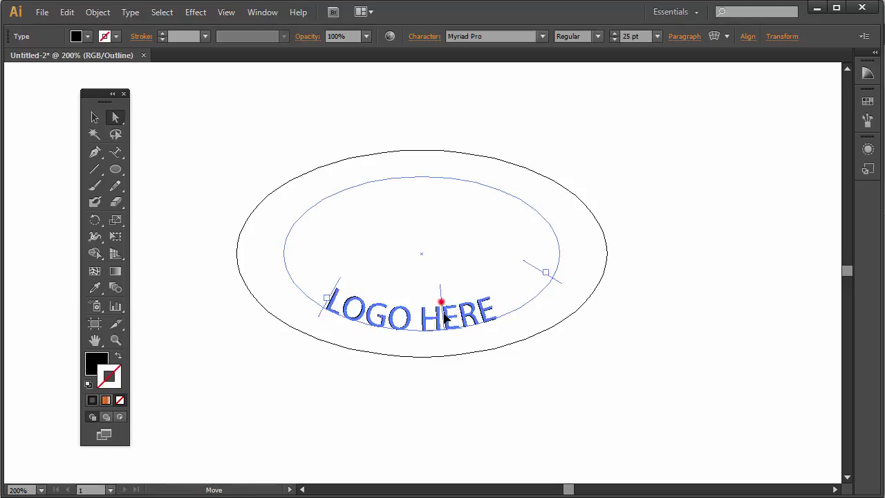
left_click_drag(444, 313, 474, 150)
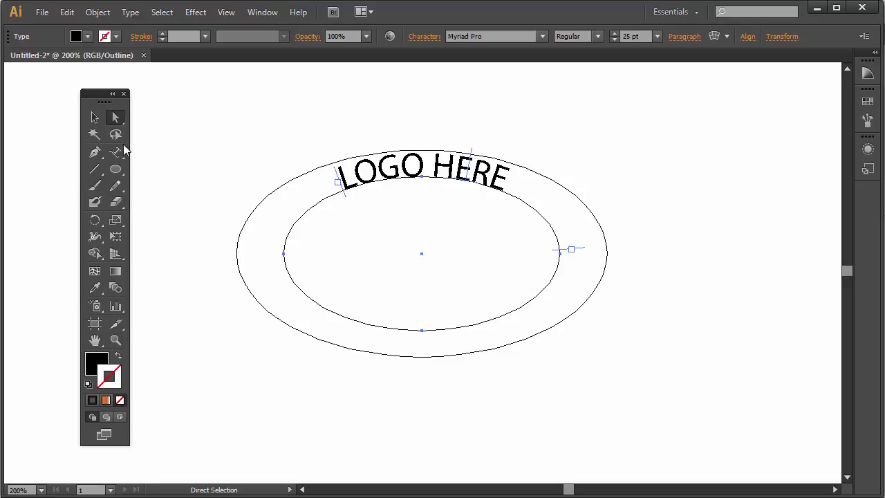
Step: Scale the inner ellipse and its path text down so LOGO HERE fits between the ovals, at 20.52 pt
left_click(93, 118)
left_click(95, 118)
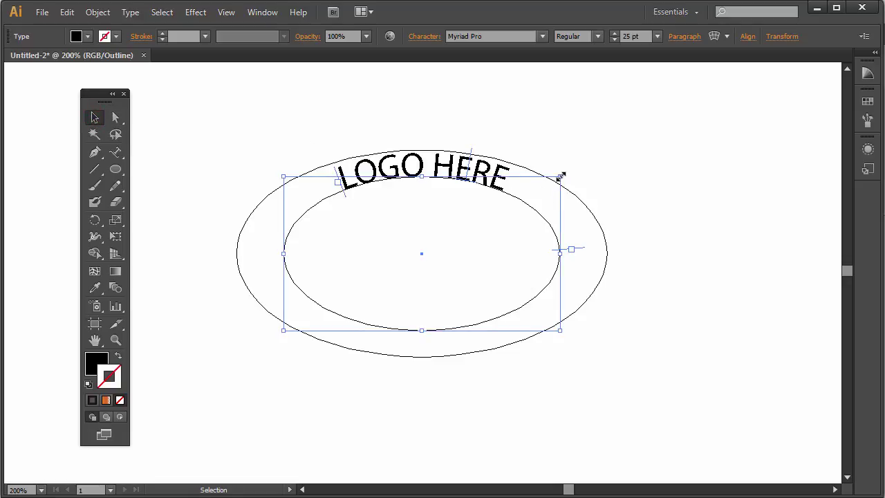
left_click_drag(559, 176, 542, 190)
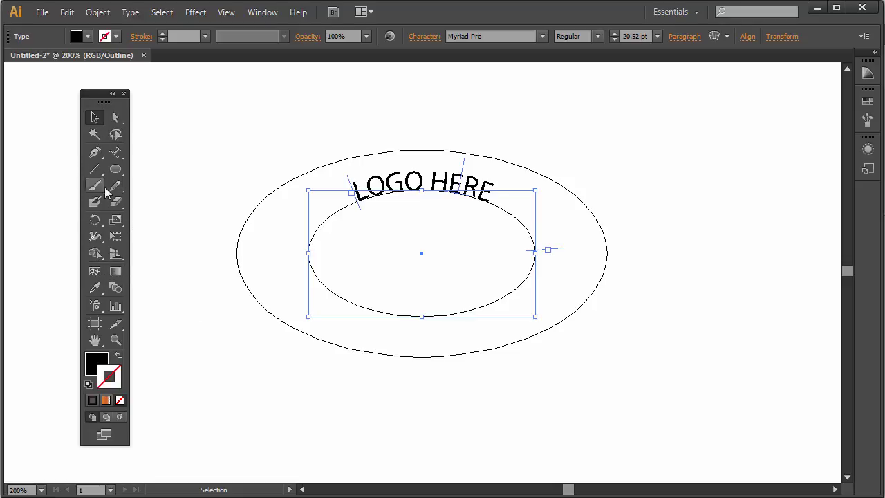
Step: Select all the LOGO HERE text and step its font size up to 27 pt
left_click(119, 153)
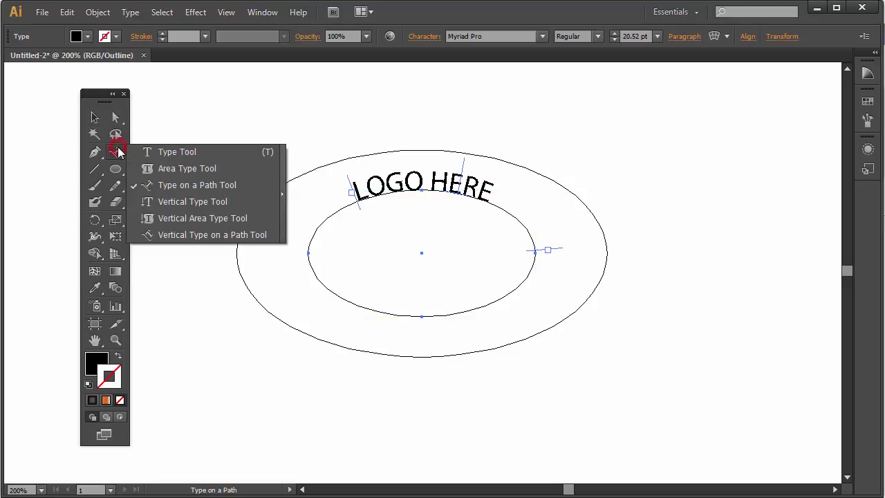
triple_click(404, 184)
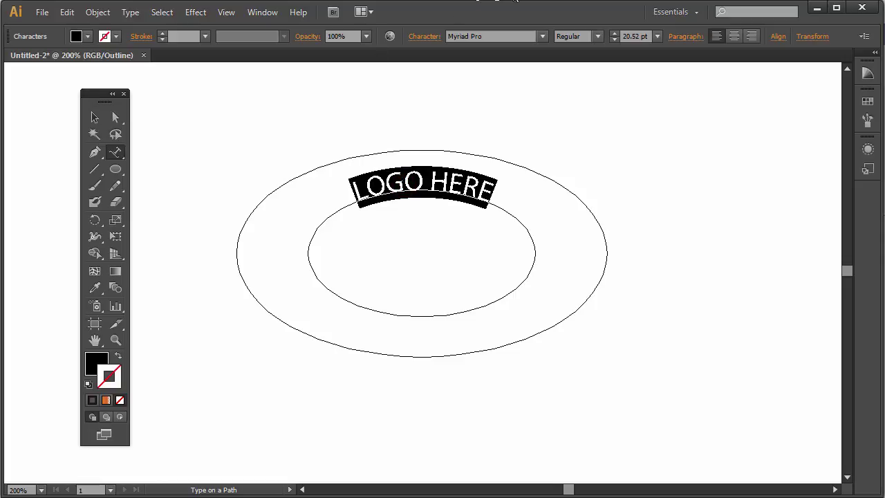
left_click(615, 32)
left_click(614, 32)
left_click(614, 32)
left_click(614, 32)
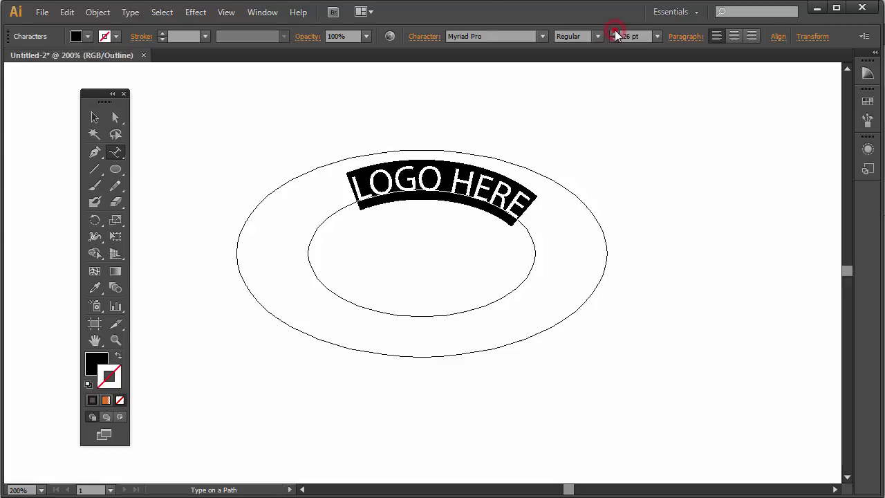
left_click(614, 32)
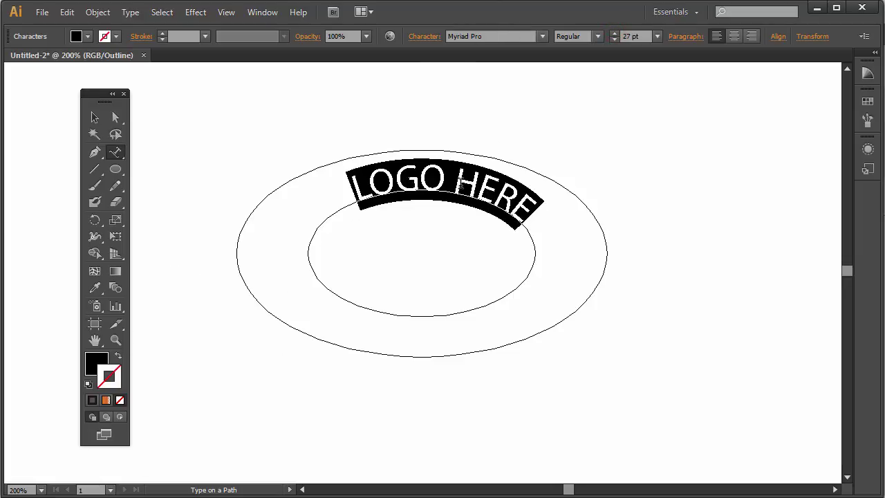
left_click(90, 364)
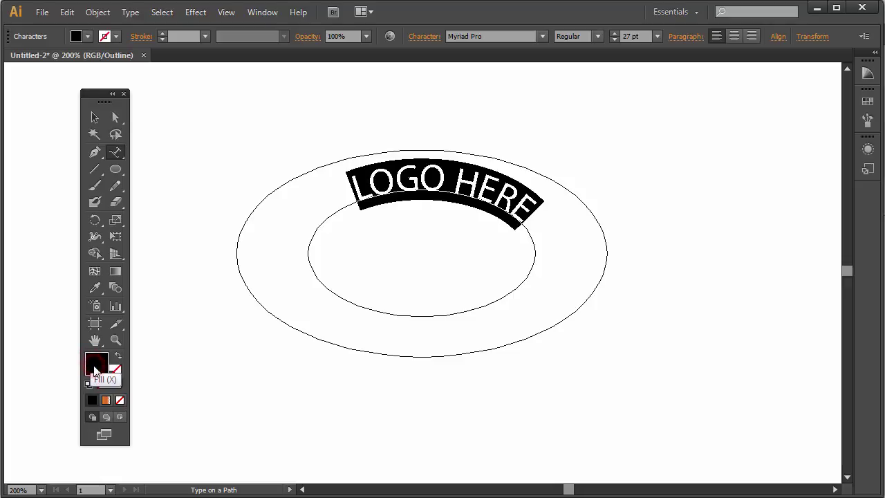
Step: Set the LOGO HERE text fill to near-white FFFDFD in the Color Picker
double_click(94, 368)
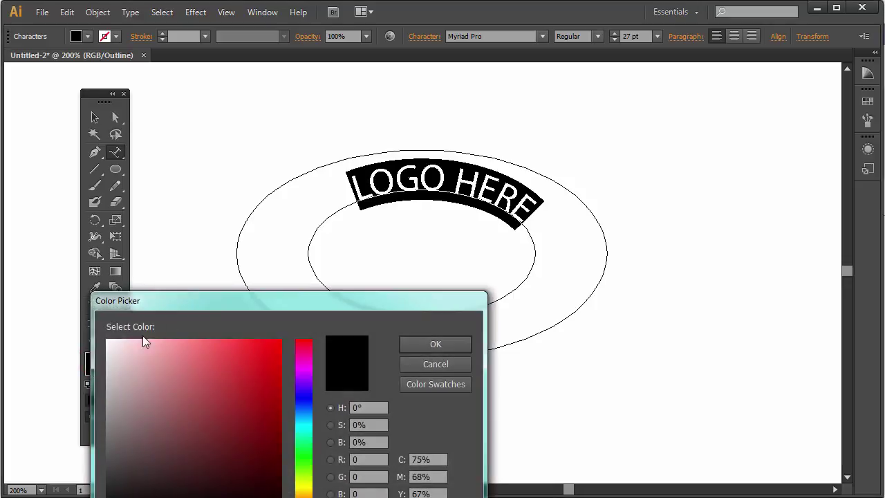
left_click_drag(203, 300, 645, 189)
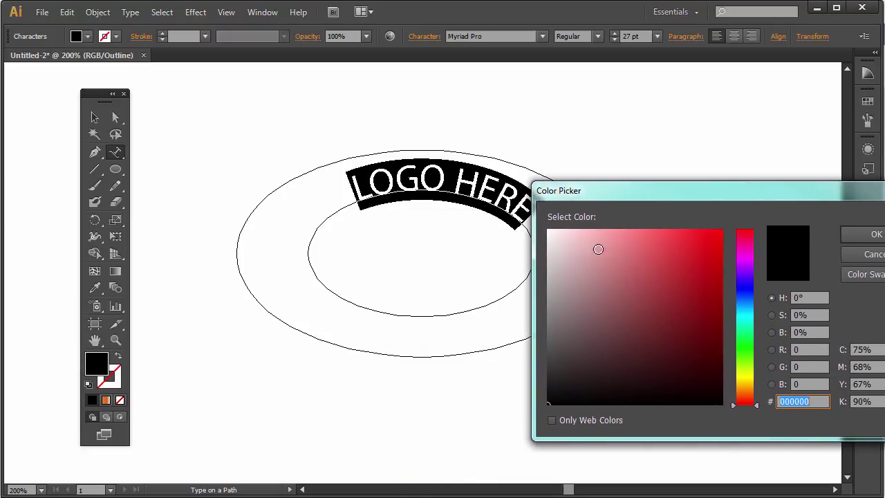
left_click(572, 269)
left_click_drag(578, 300, 549, 231)
left_click(861, 233)
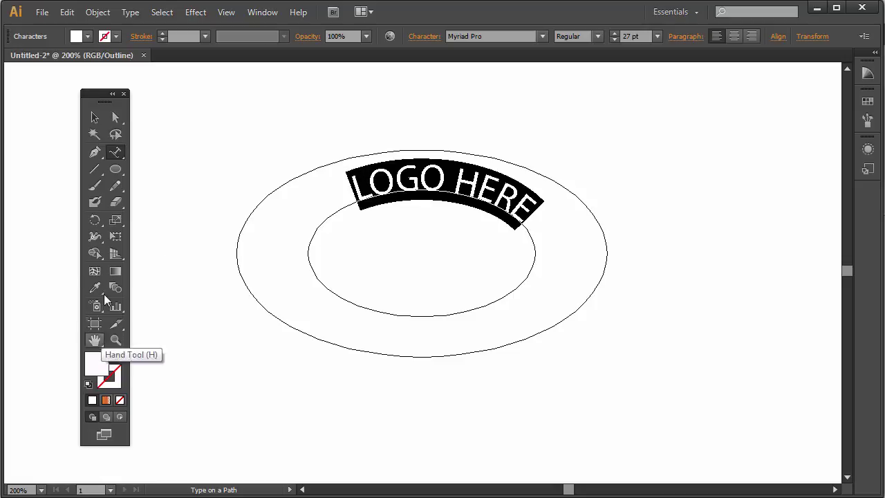
Step: Give the outer ellipse a dark fill and set its stroke to None
left_click(96, 117)
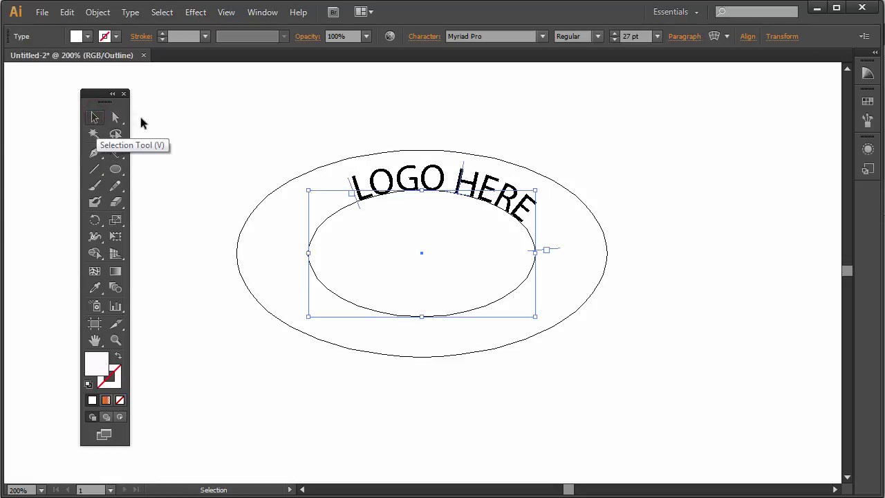
left_click(116, 117)
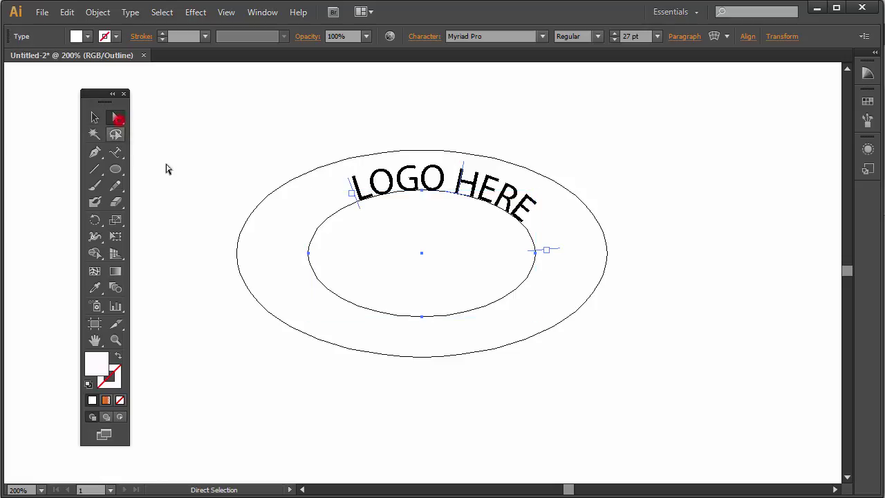
left_click(248, 220)
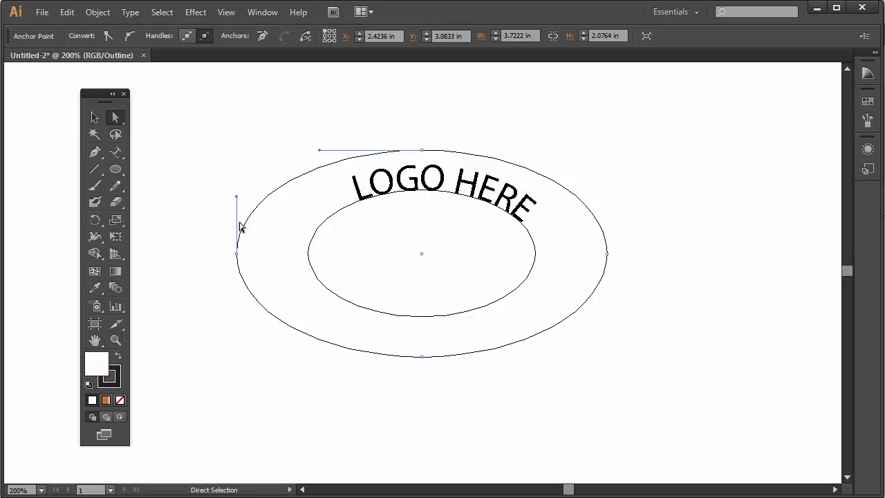
left_click(118, 357)
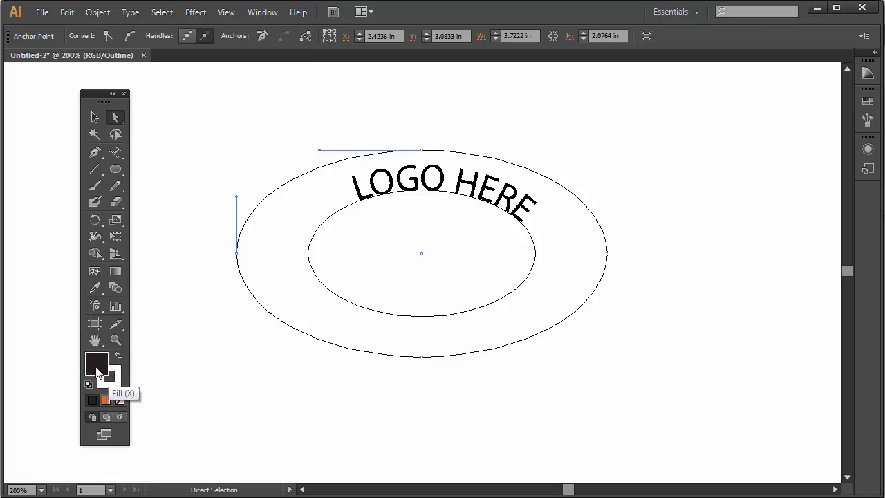
left_click(114, 379)
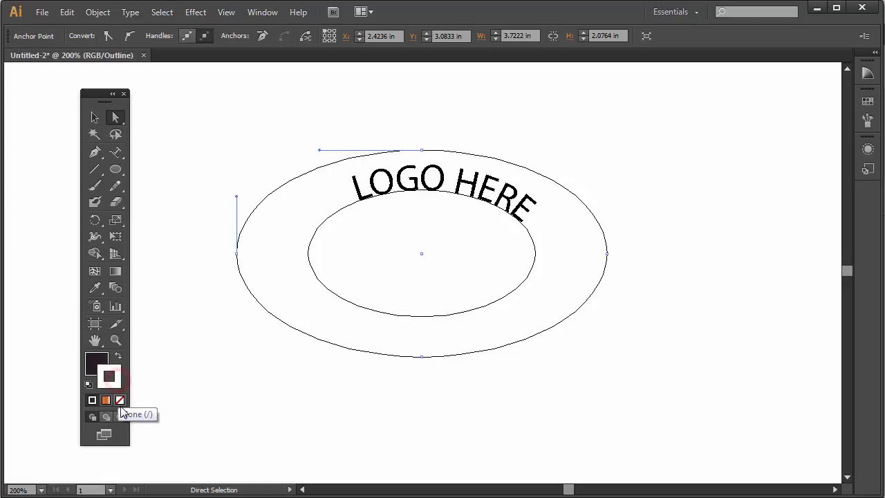
left_click(120, 403)
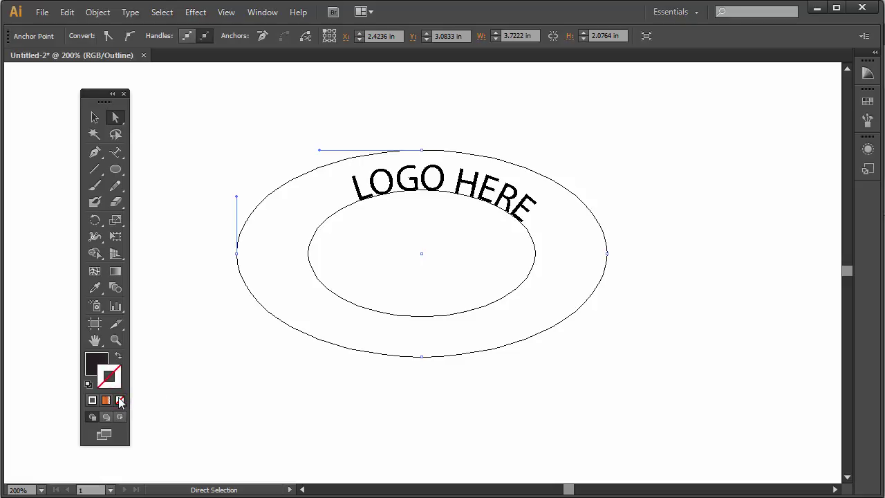
Step: Select the outer oval and switch the view to full-colour Preview
left_click(95, 118)
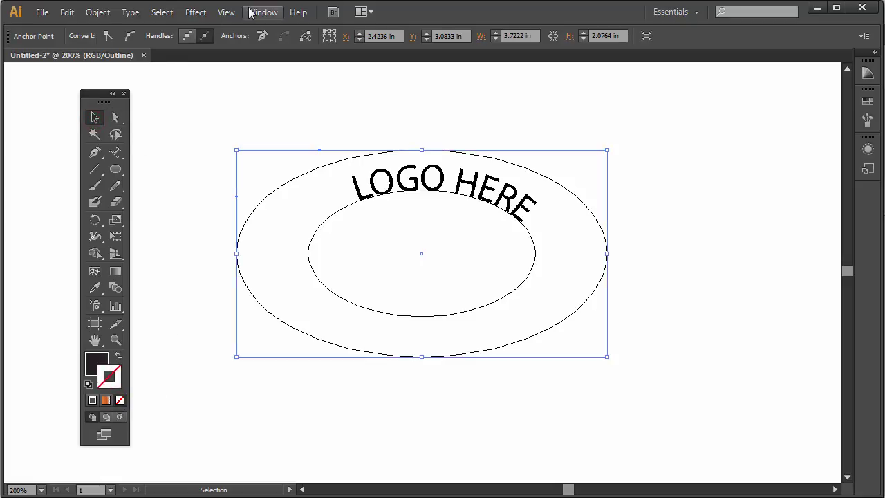
left_click(228, 12)
left_click(242, 28)
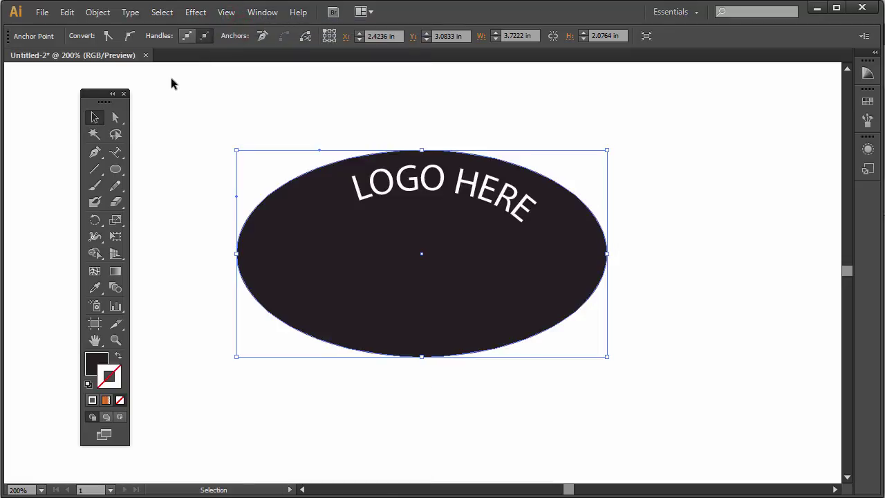
left_click(524, 97)
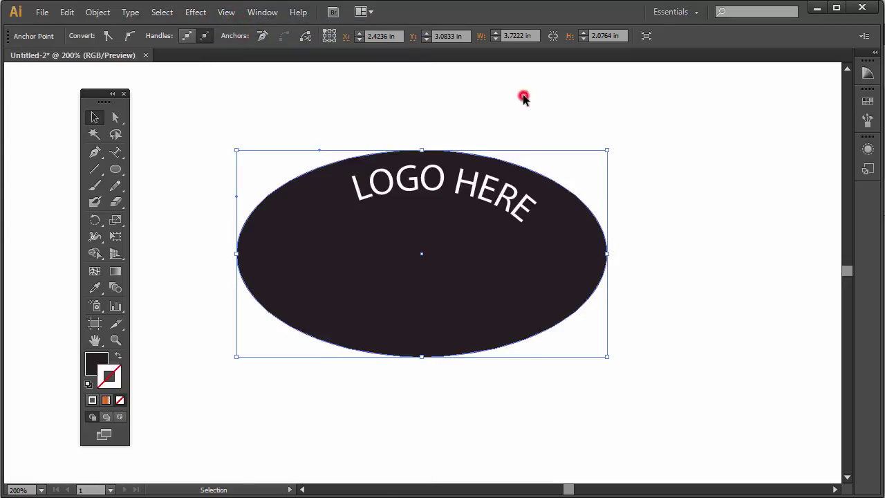
left_click(433, 190)
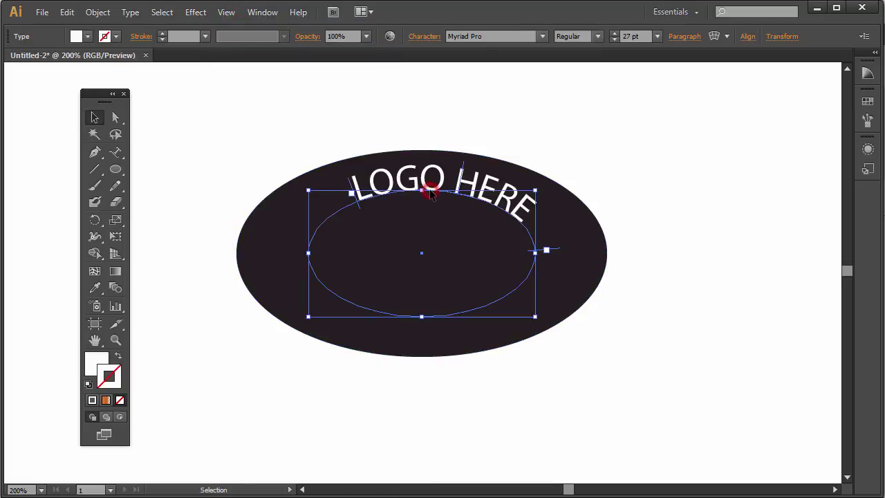
left_click(588, 249)
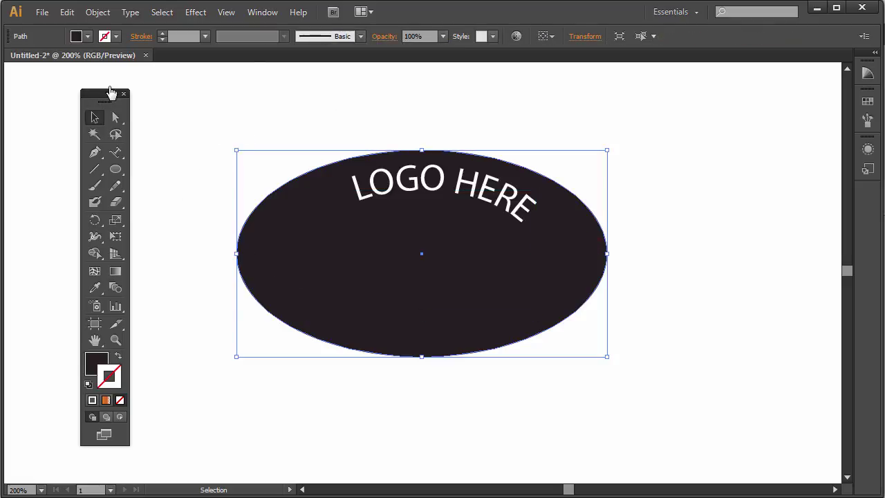
left_click(98, 12)
mouse_move(182, 45)
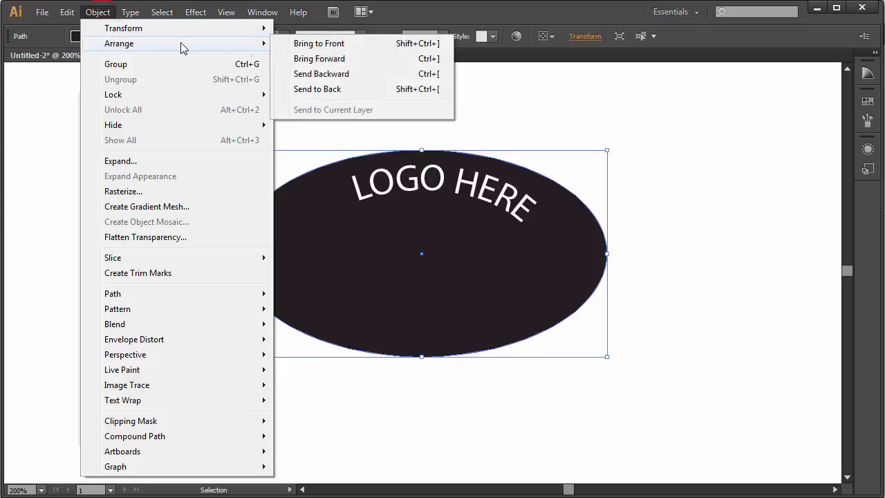
left_click(365, 43)
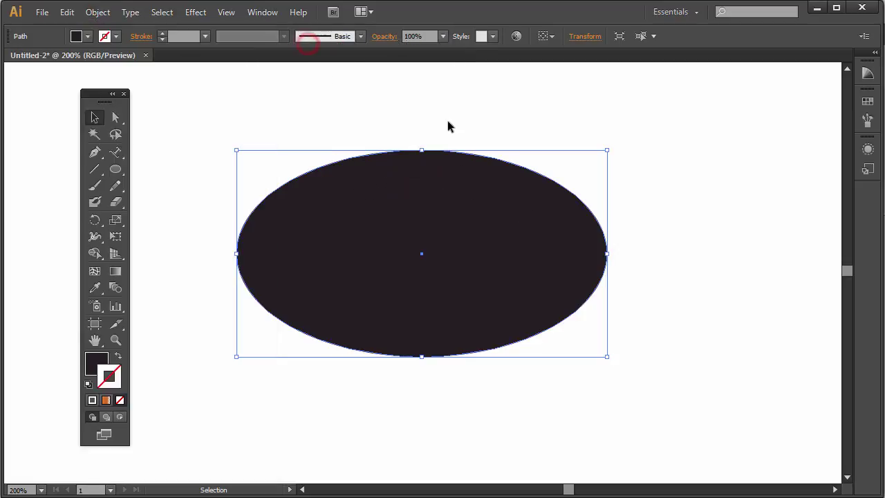
left_click(101, 14)
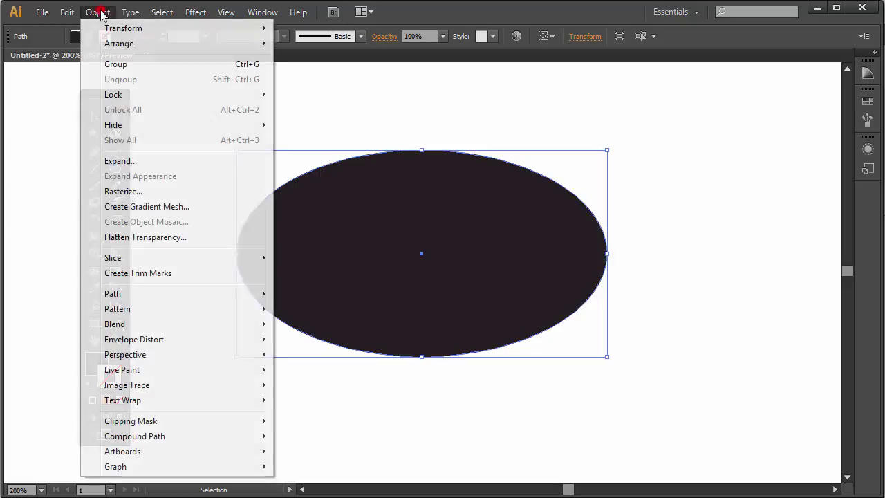
mouse_move(116, 45)
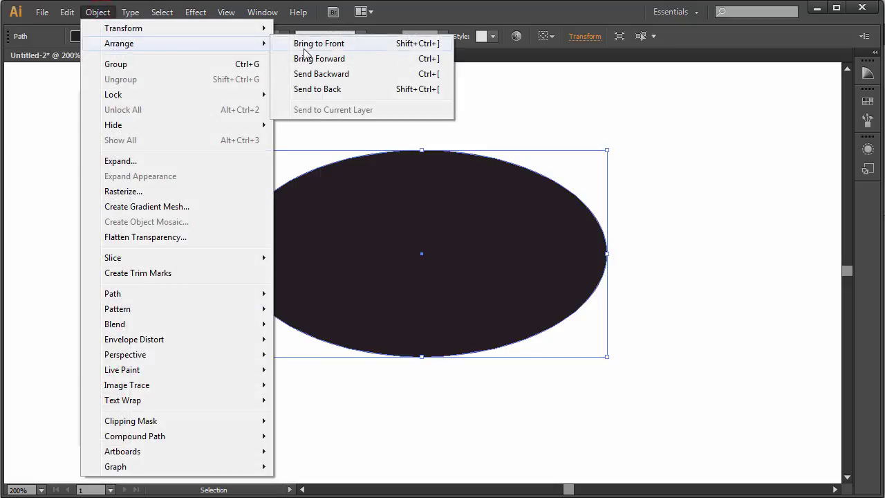
left_click(318, 89)
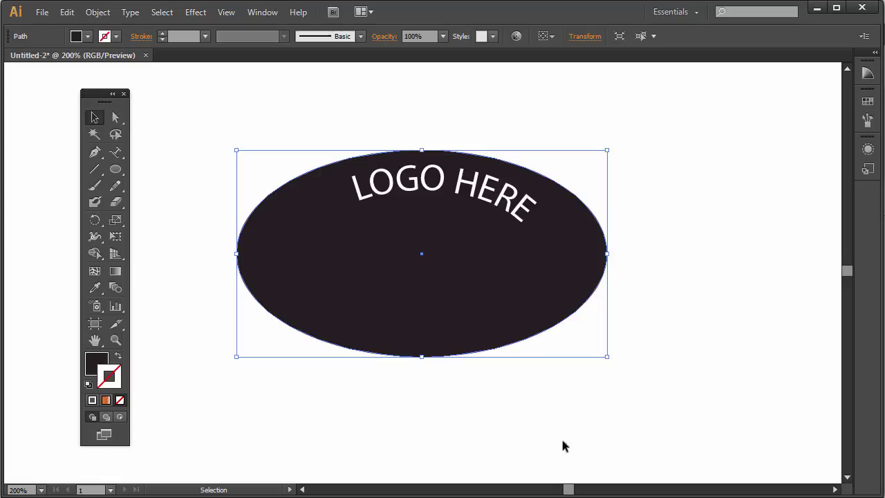
Step: Deselect all, then draw a smaller dark ellipse overlapping the badge's upper right, partly covering HERE
left_click(658, 335)
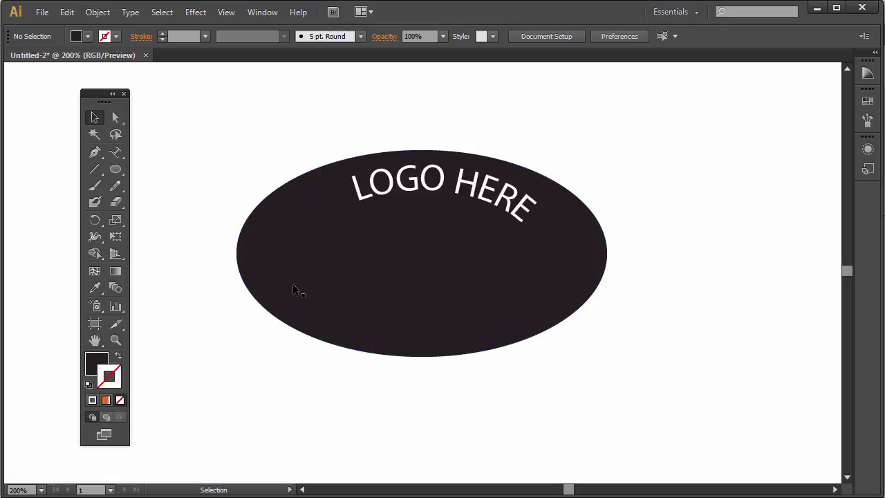
left_click(115, 170)
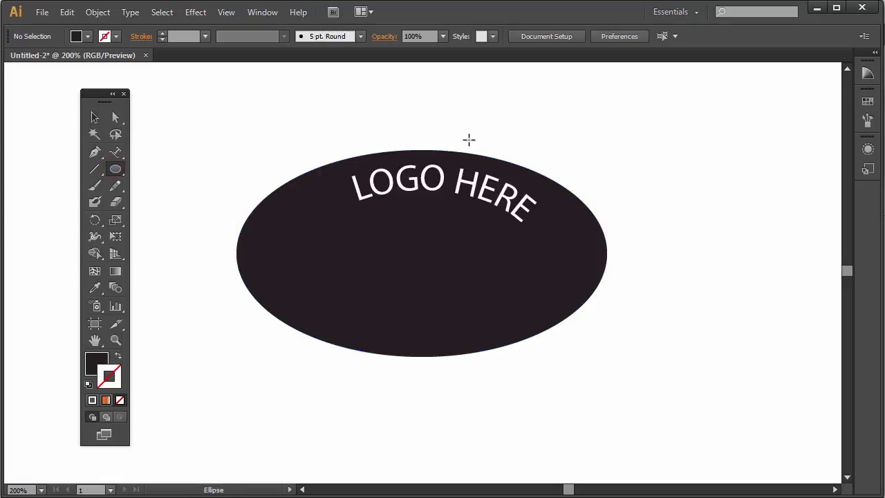
left_click_drag(467, 120, 661, 237)
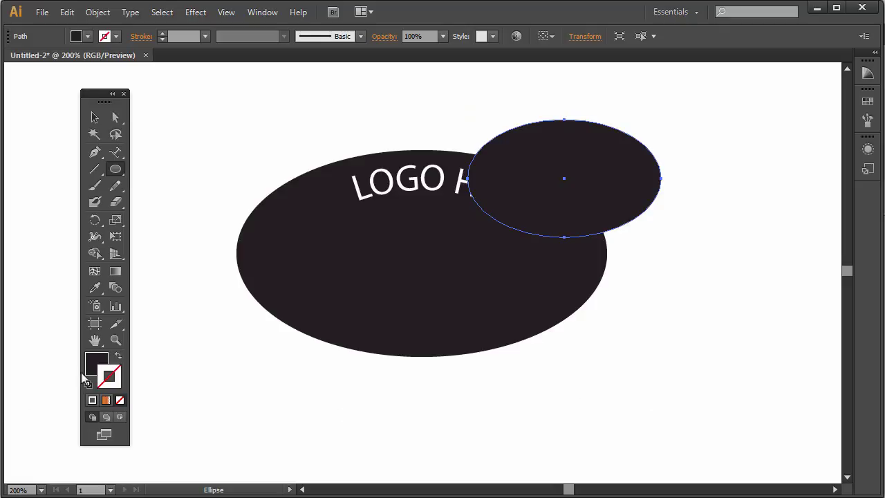